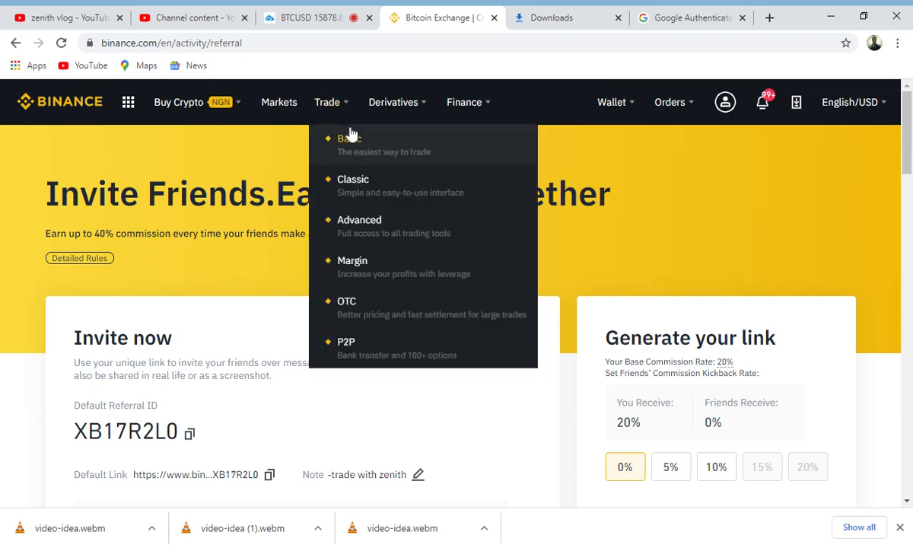
middle_click(385, 225)
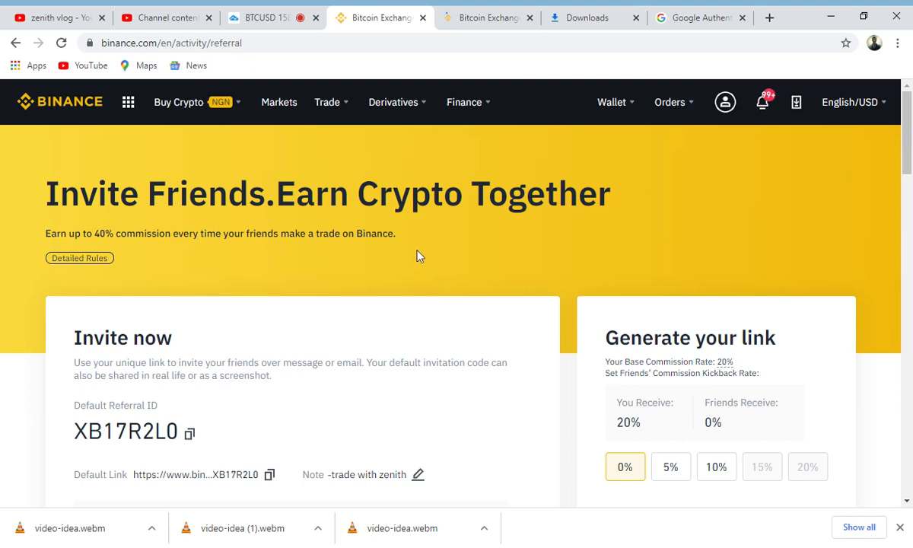
scroll(417, 255, down, 1)
scroll(417, 254, up, 1)
scroll(593, 330, down, 1)
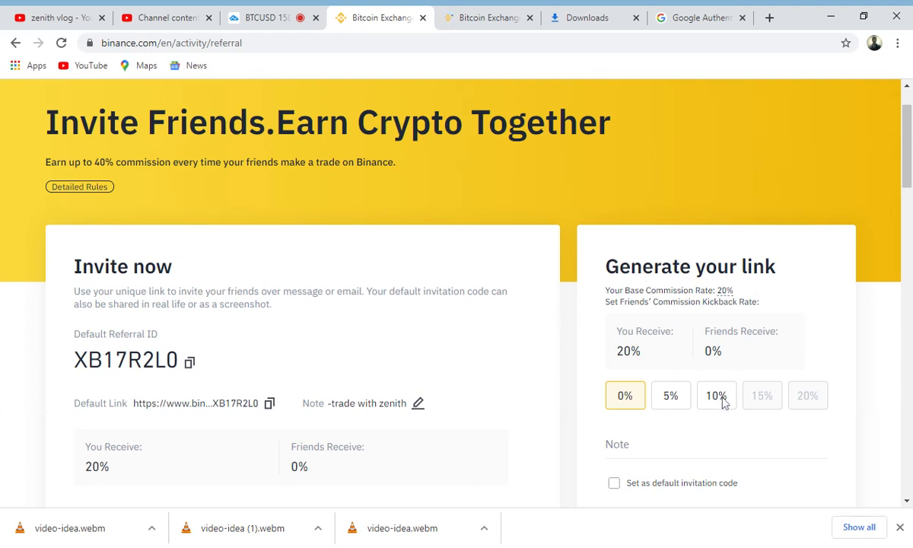
scroll(724, 405, down, 1)
scroll(724, 405, up, 1)
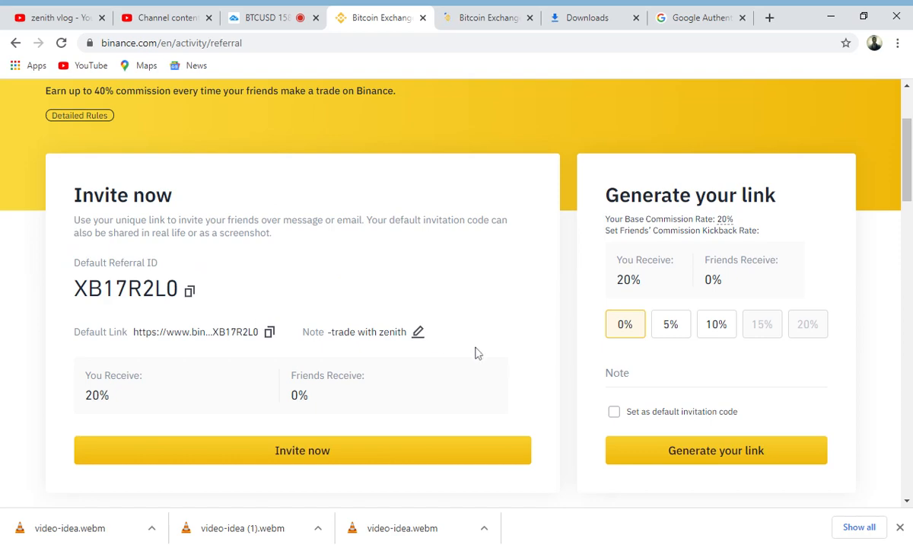
scroll(592, 371, down, 5)
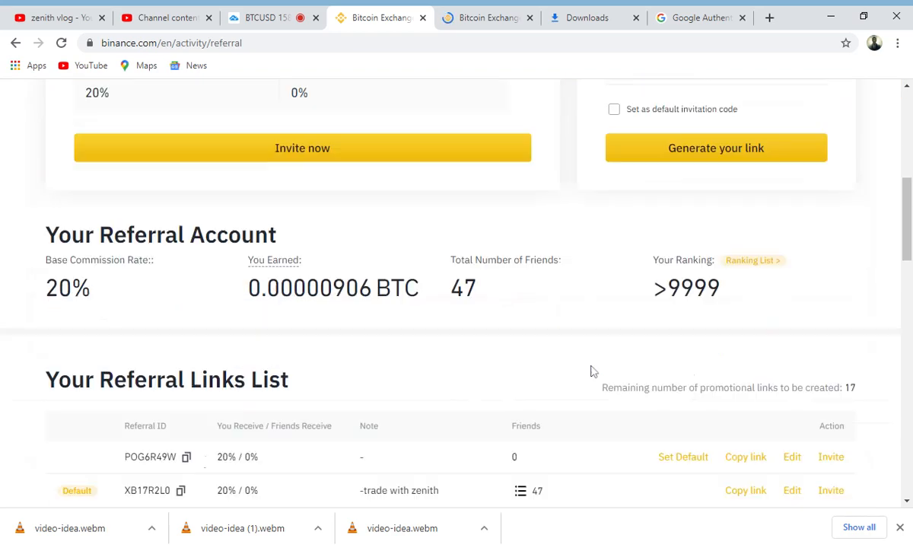
scroll(592, 372, down, 3)
scroll(592, 372, up, 4)
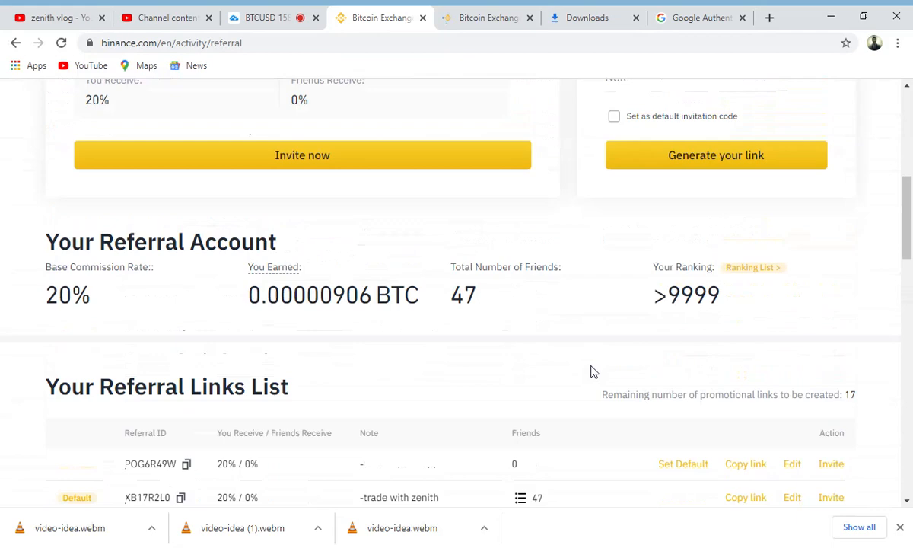
scroll(592, 371, up, 2)
scroll(593, 371, down, 2)
scroll(594, 371, down, 2)
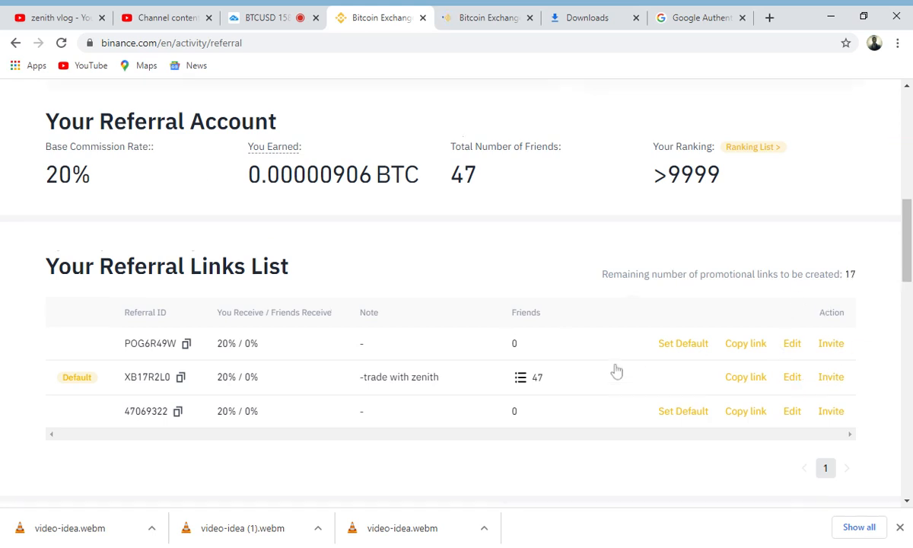
scroll(612, 369, up, 2)
scroll(616, 370, down, 2)
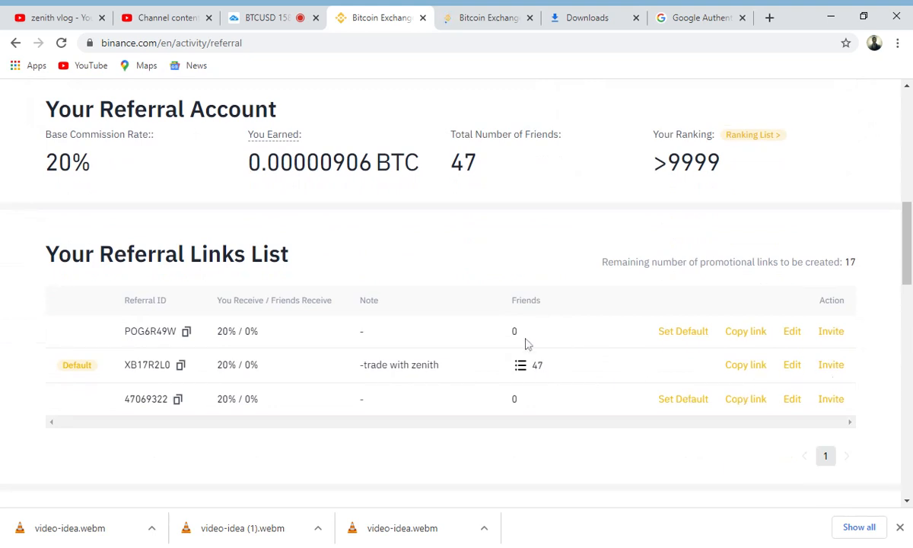
Step: Copy the default referral ID XB17R2L0 and its referral link to the clipboard
click(181, 366)
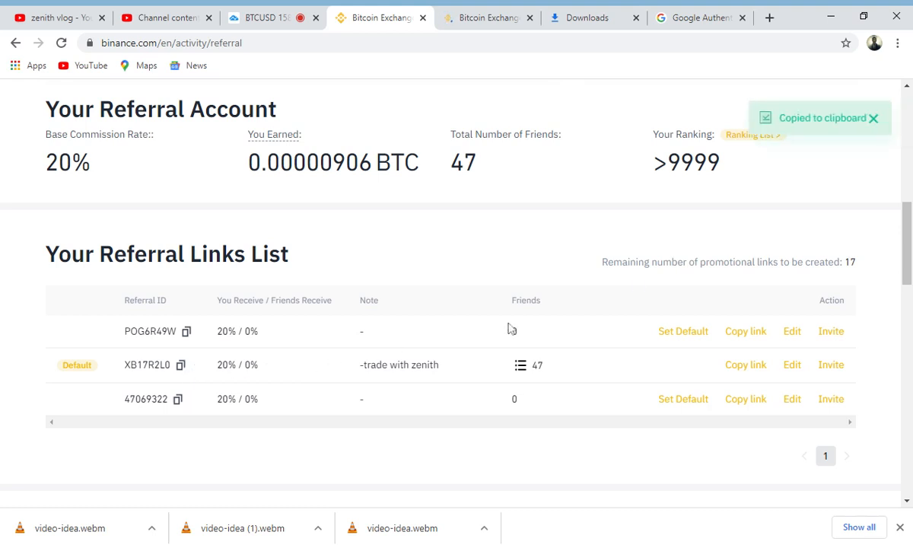
click(745, 364)
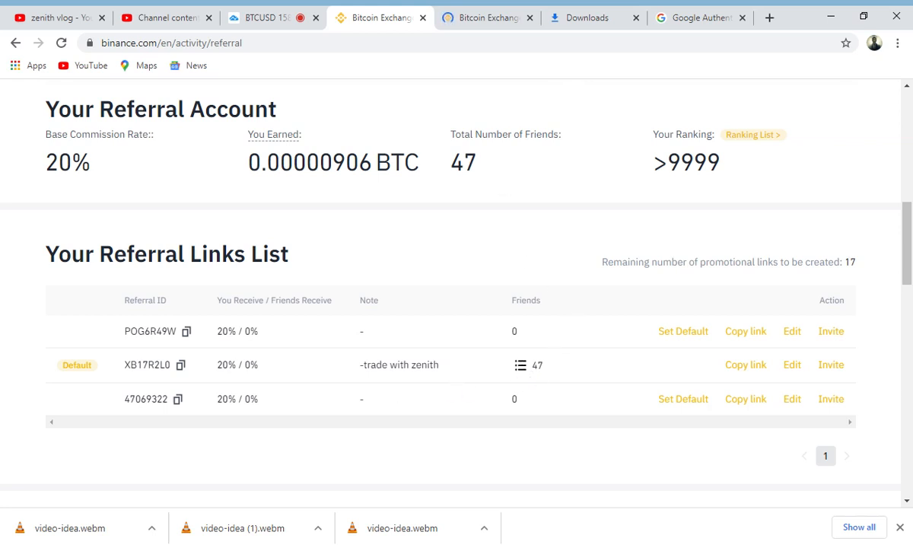
scroll(499, 228, up, 3)
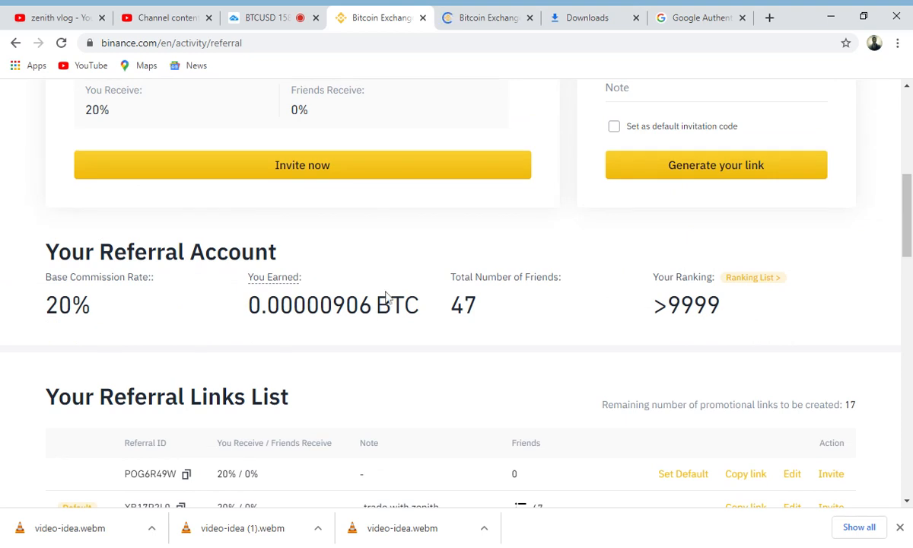
scroll(568, 329, up, 3)
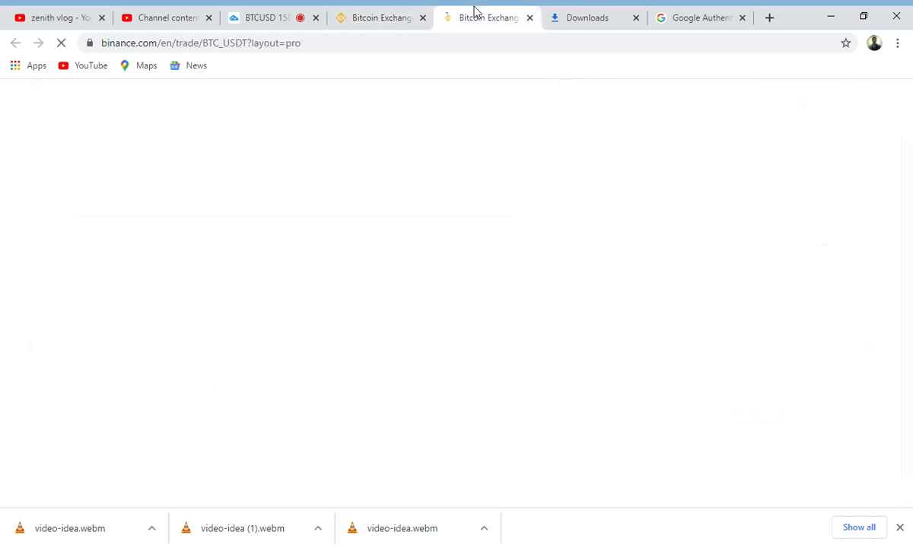
click(381, 17)
scroll(456, 266, up, 5)
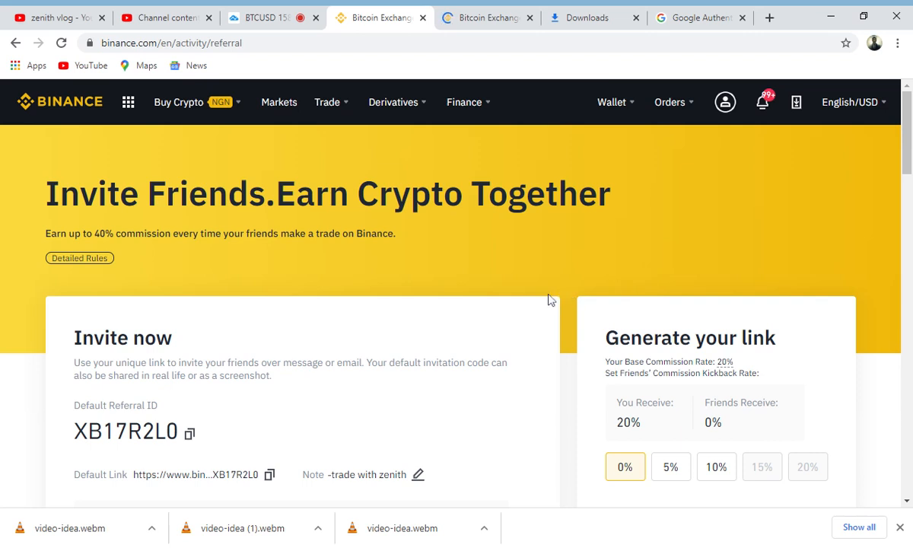
scroll(298, 390, down, 2)
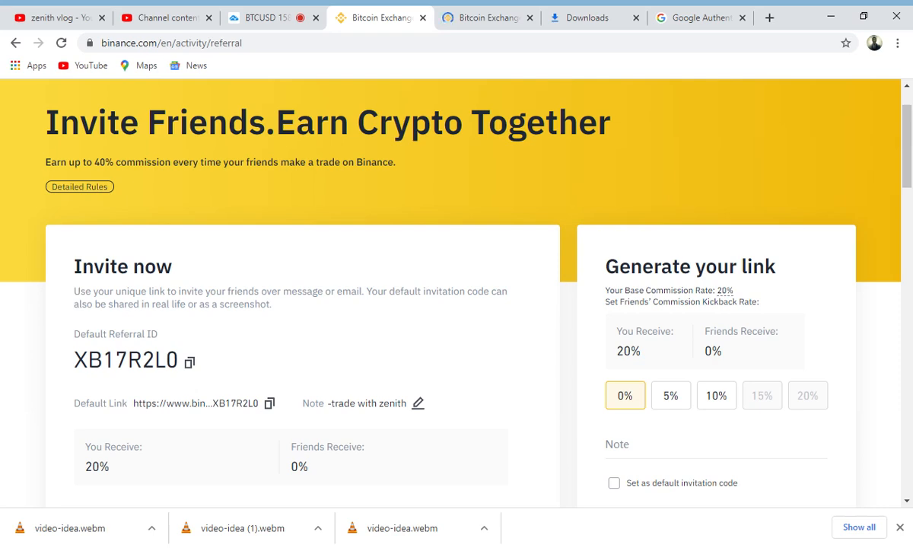
scroll(475, 369, down, 1)
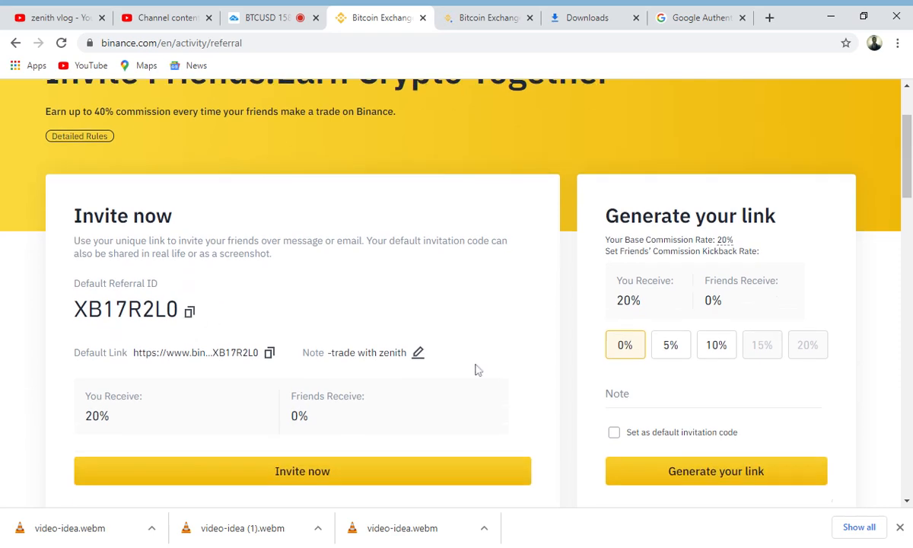
scroll(476, 369, down, 2)
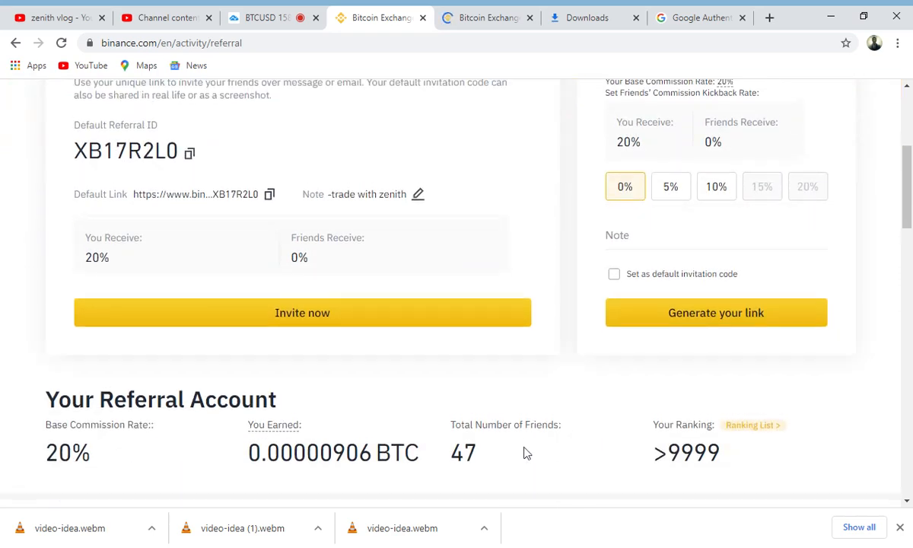
scroll(523, 453, up, 2)
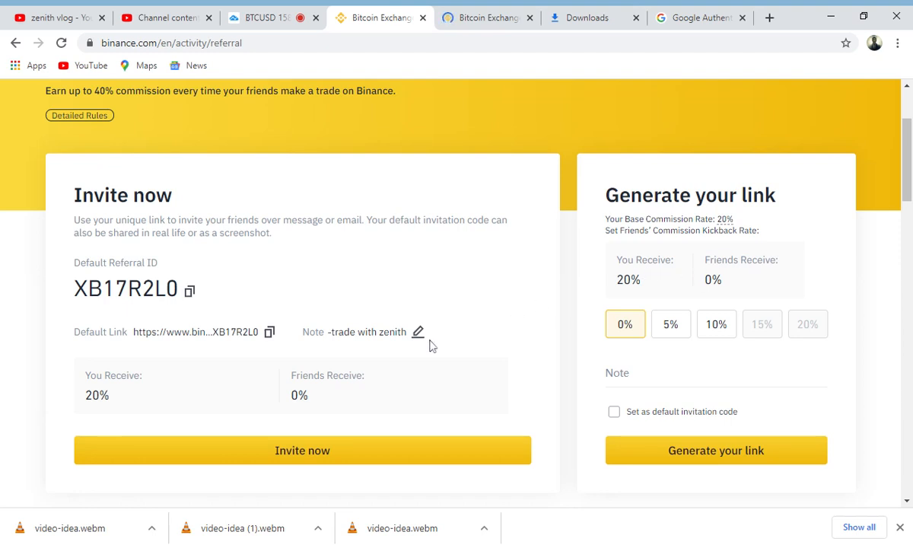
scroll(430, 344, down, 2)
scroll(429, 344, down, 1)
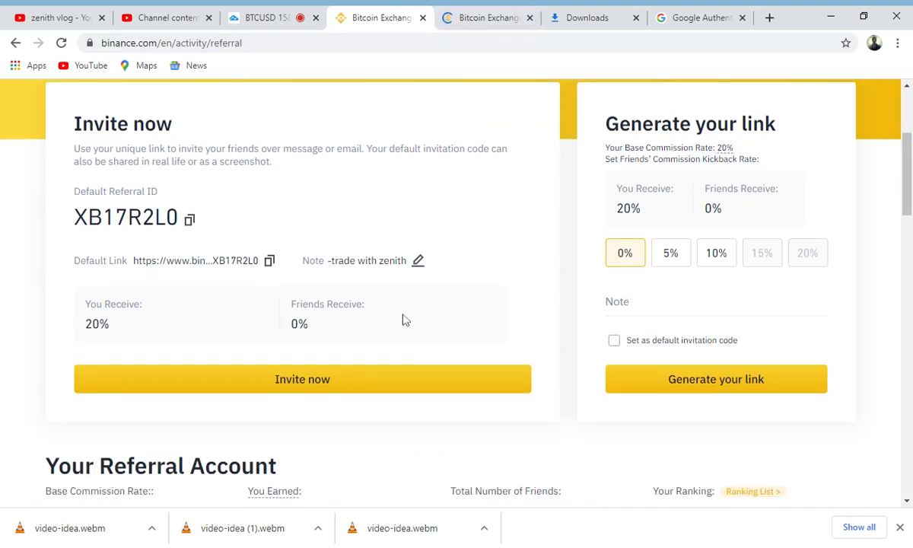
scroll(417, 319, down, 5)
scroll(417, 320, down, 5)
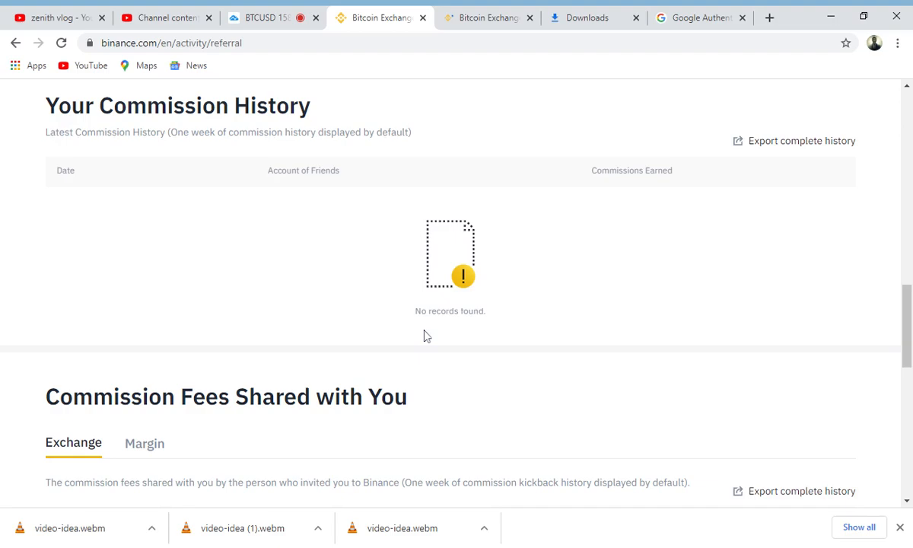
scroll(426, 334, down, 2)
scroll(424, 335, down, 5)
scroll(424, 335, up, 3)
scroll(427, 327, up, 4)
scroll(426, 329, up, 5)
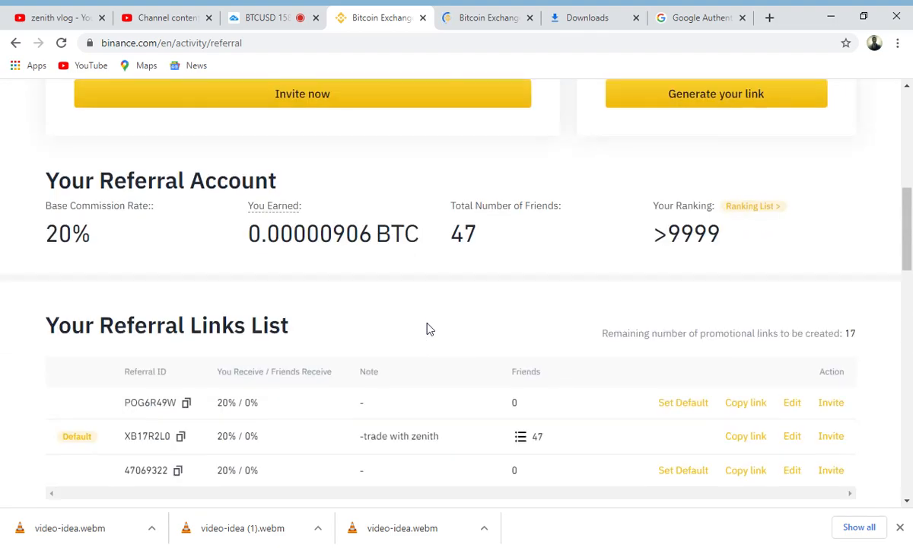
scroll(427, 329, up, 5)
scroll(426, 329, up, 3)
scroll(434, 338, down, 2)
scroll(437, 344, down, 6)
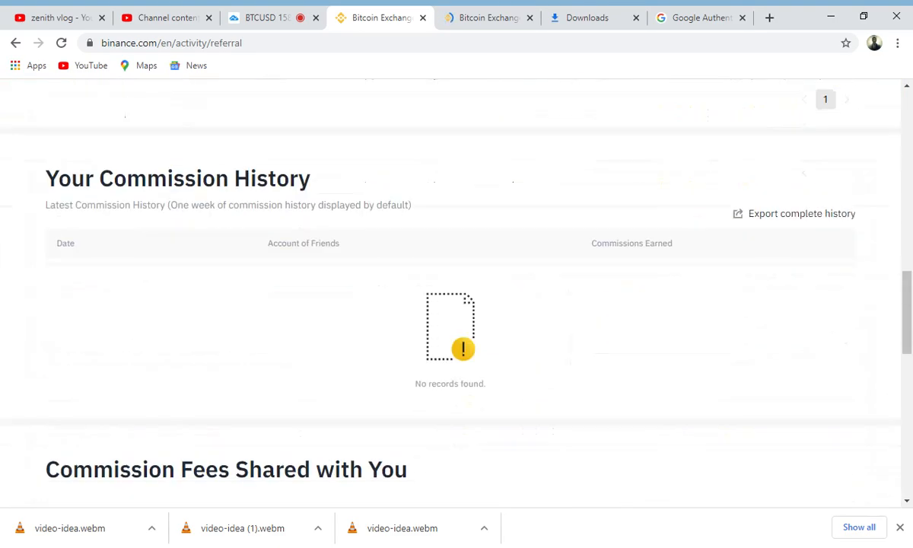
scroll(437, 344, down, 2)
scroll(438, 344, up, 2)
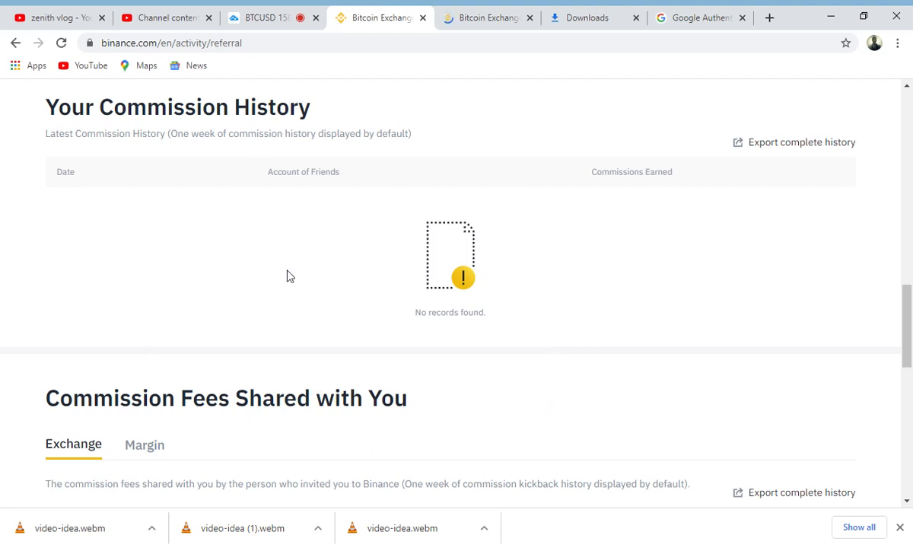
scroll(636, 328, up, 3)
scroll(533, 342, up, 2)
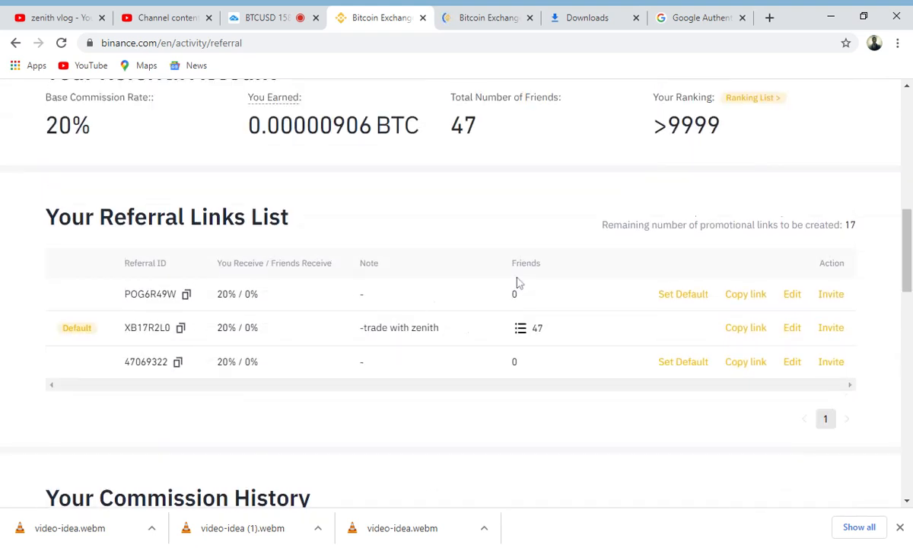
scroll(570, 350, up, 2)
scroll(481, 238, up, 3)
scroll(502, 259, up, 3)
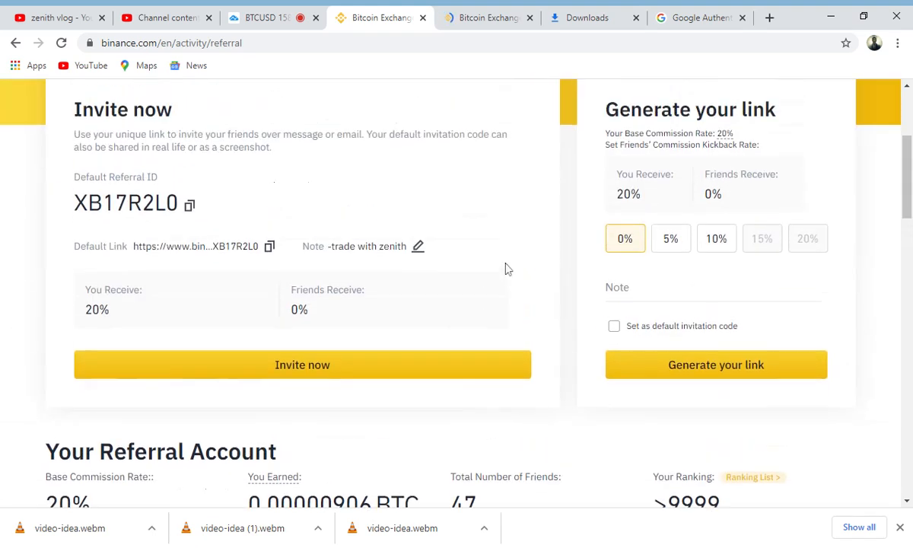
scroll(508, 268, up, 2)
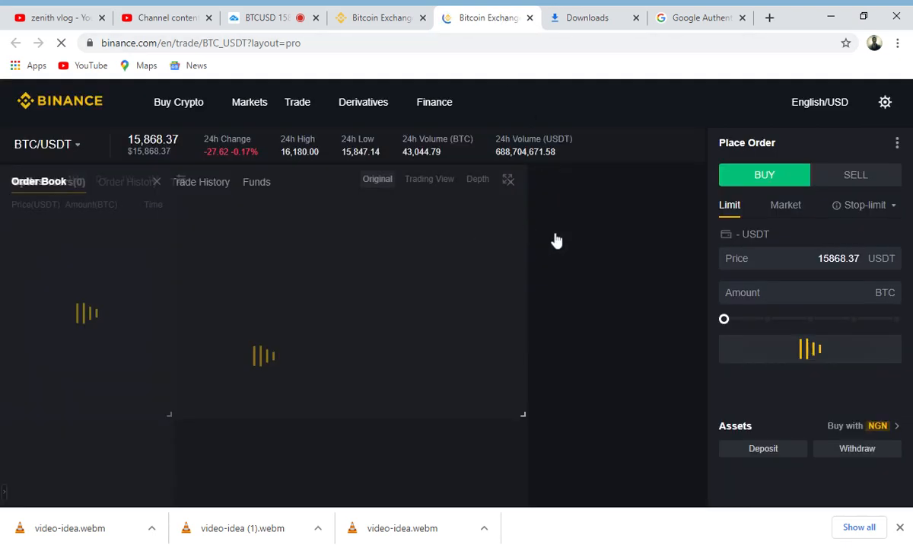
Step: Switch back to the referral page tab showing default ID XB17R2L0
click(372, 18)
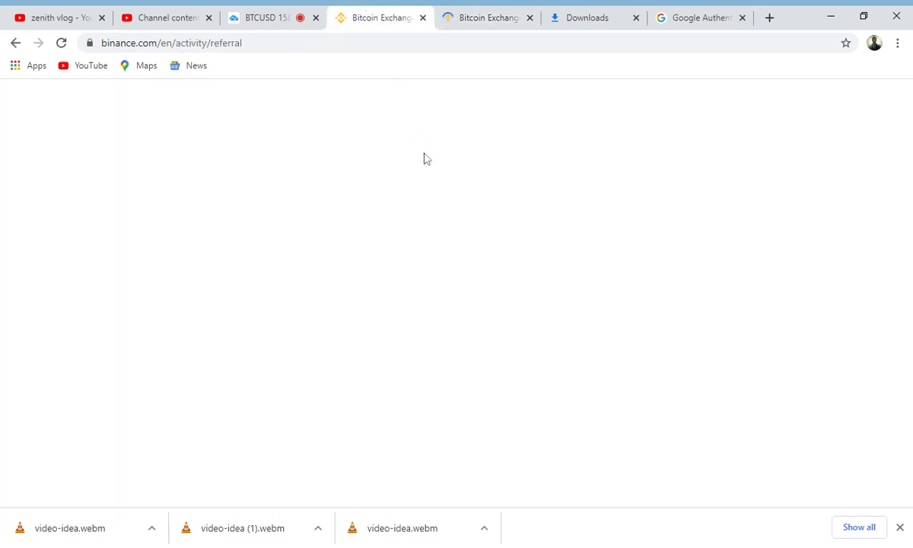
scroll(433, 162, up, 3)
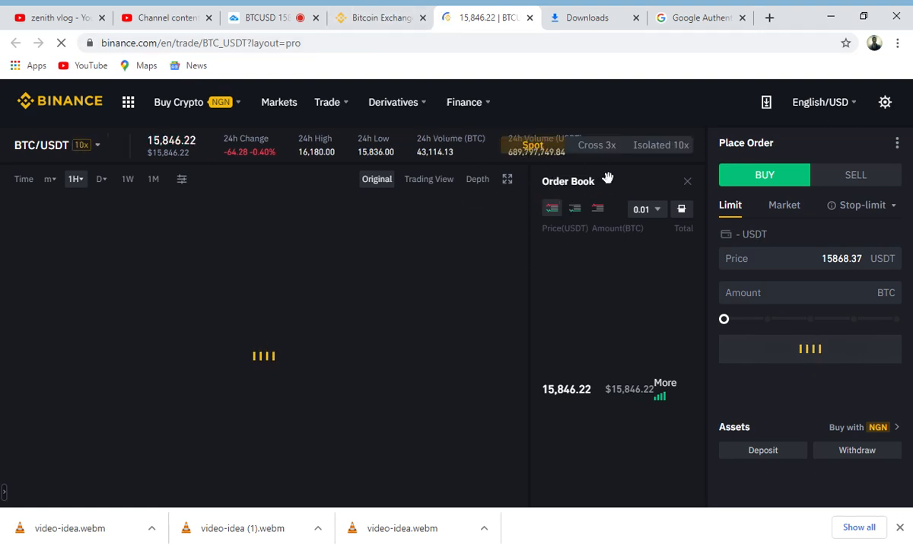
click(373, 17)
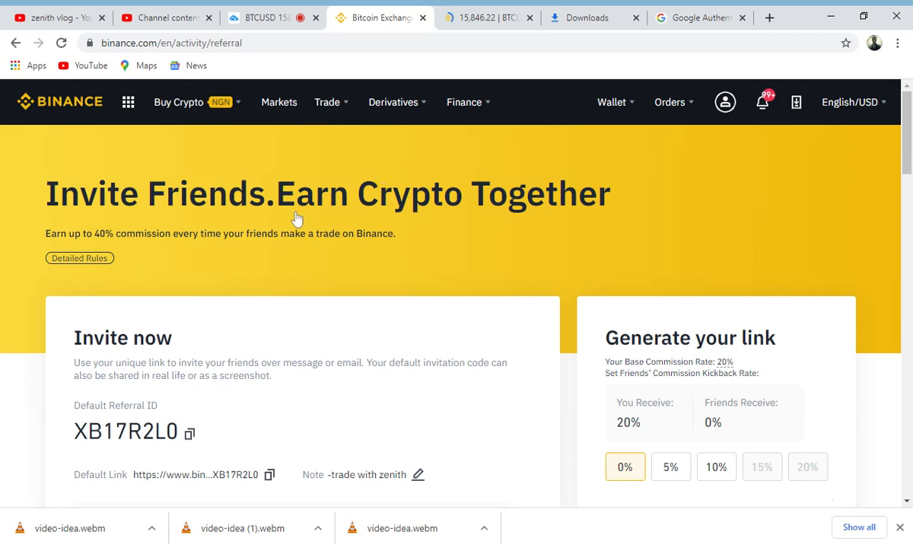
scroll(340, 247, down, 3)
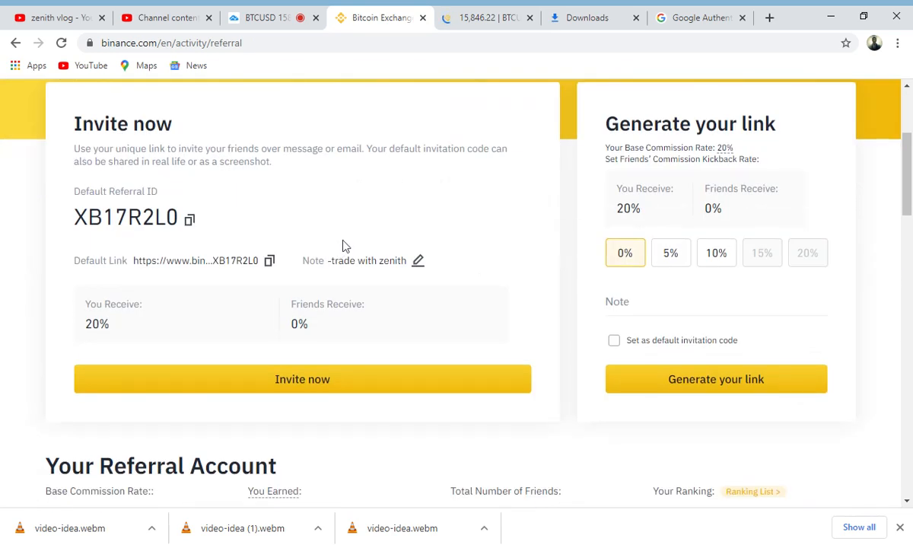
scroll(358, 236, up, 3)
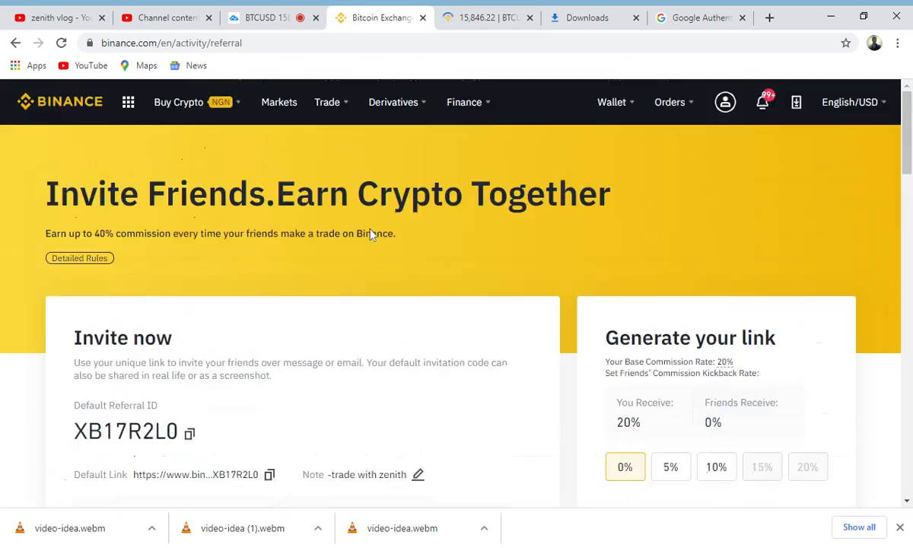